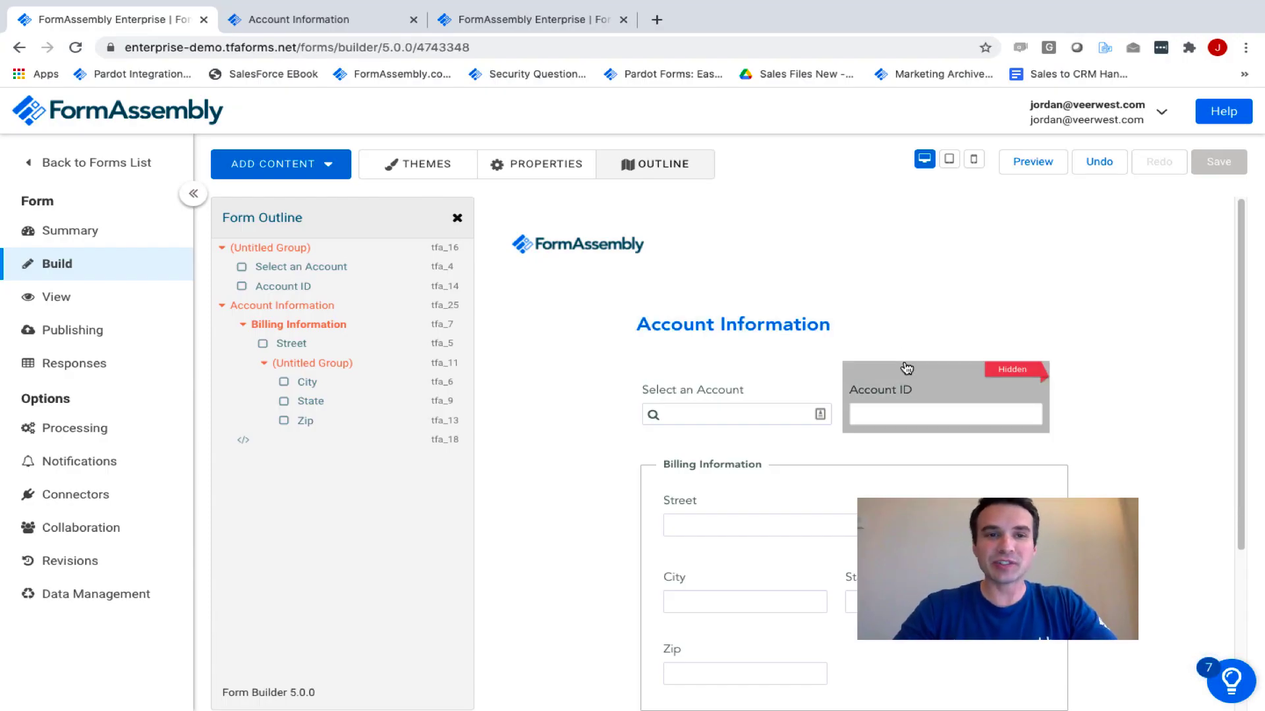
- Switch to the published Account Information form with its empty account lookup and billing fields
{"action": "left_click", "coordinate": [253, 27]}
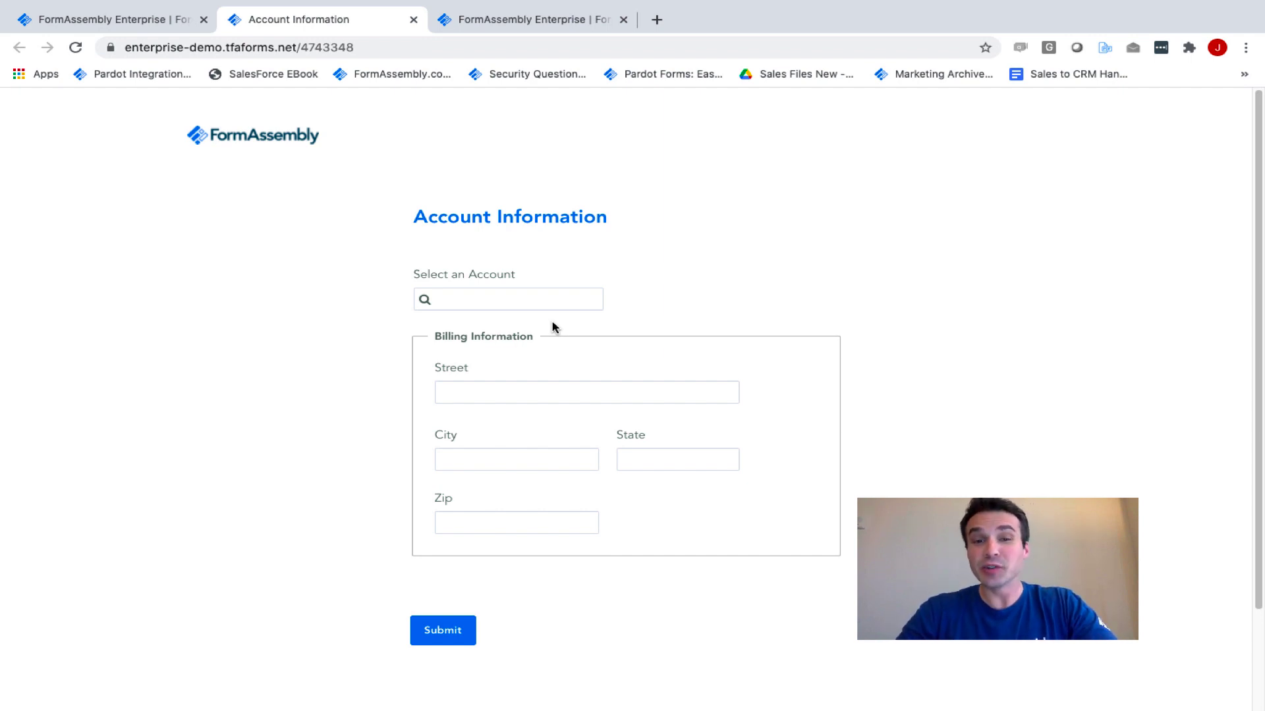
- Pick Jumpstart Inc. in the Select an Account lookup so its billing address auto-fills
{"action": "left_click", "coordinate": [501, 293]}
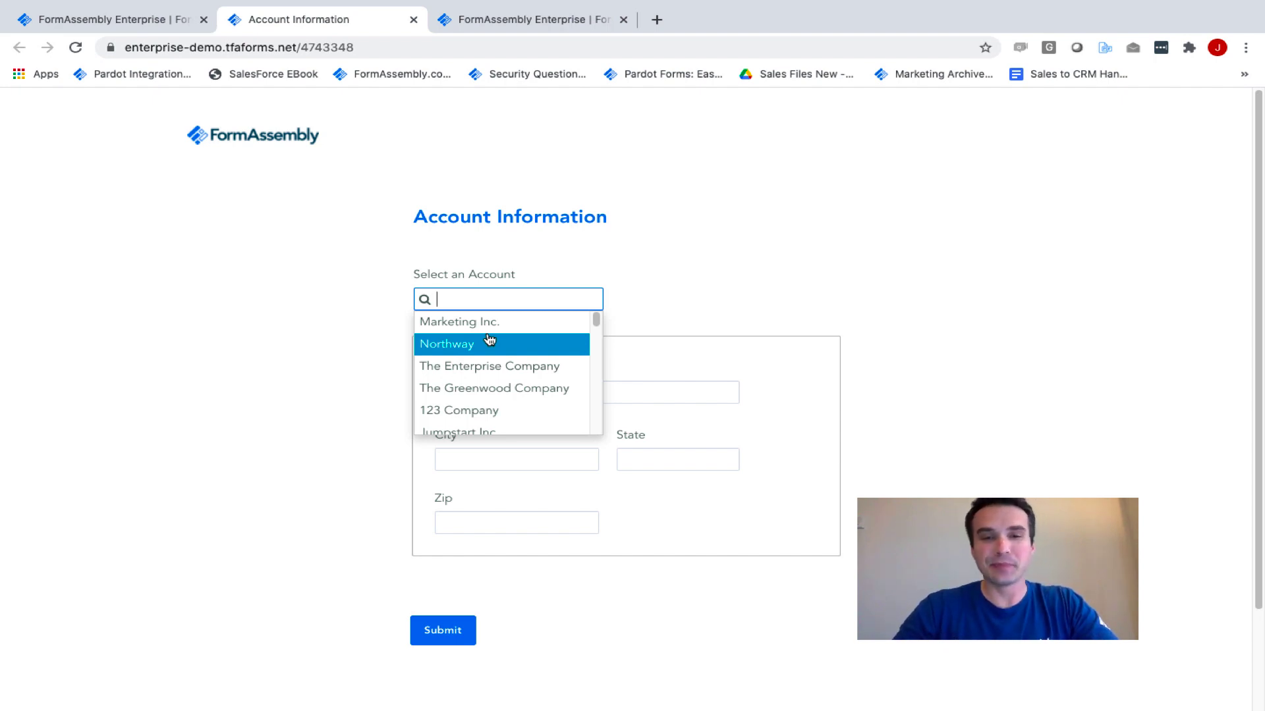
{"action": "scroll", "coordinate": [483, 358], "scroll_direction": "down", "scroll_amount": 3}
{"action": "left_click", "coordinate": [477, 376]}
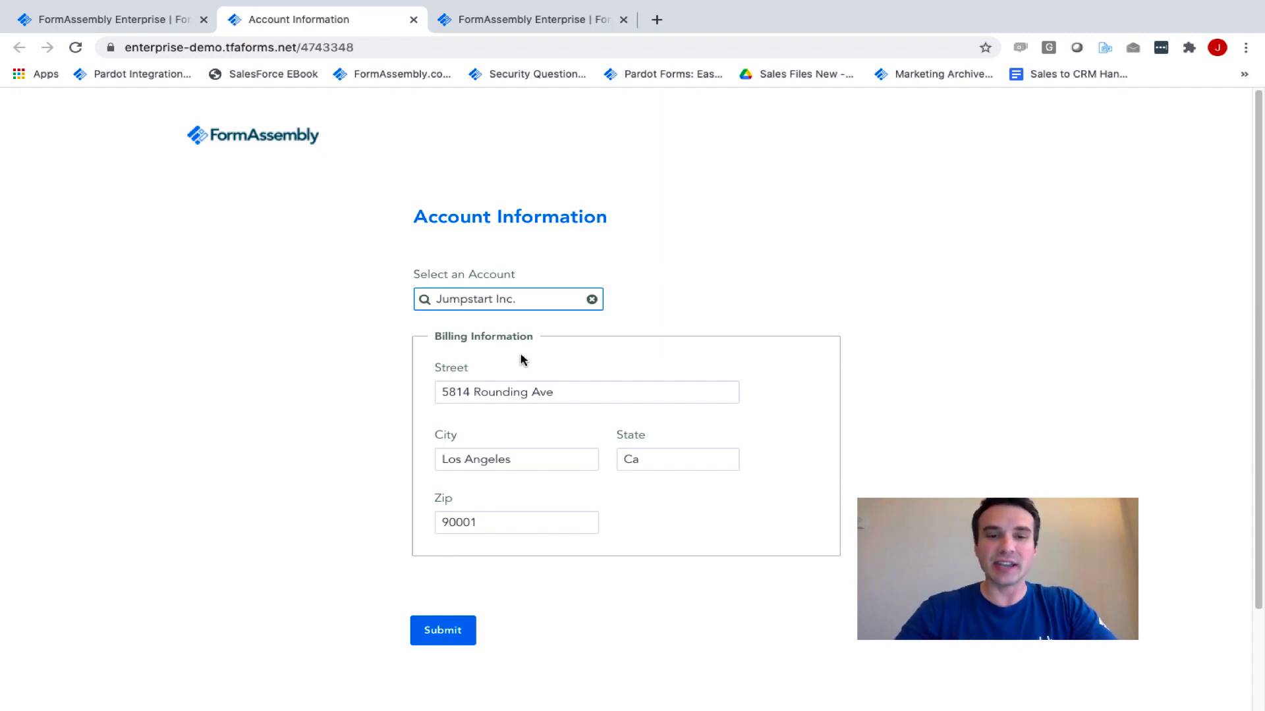
- Replace it with Marketing Inc. to auto-fill that account's billing address, then return to the builder
{"action": "left_click", "coordinate": [591, 299]}
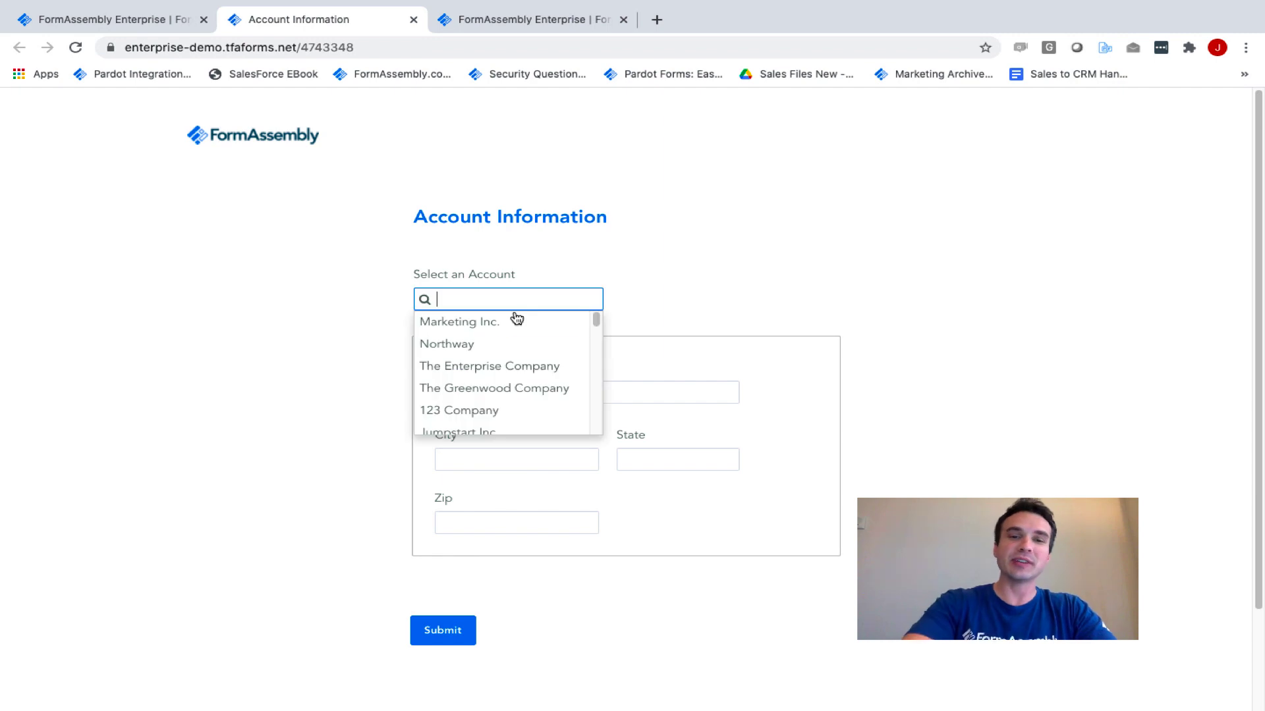
{"action": "left_click", "coordinate": [511, 323]}
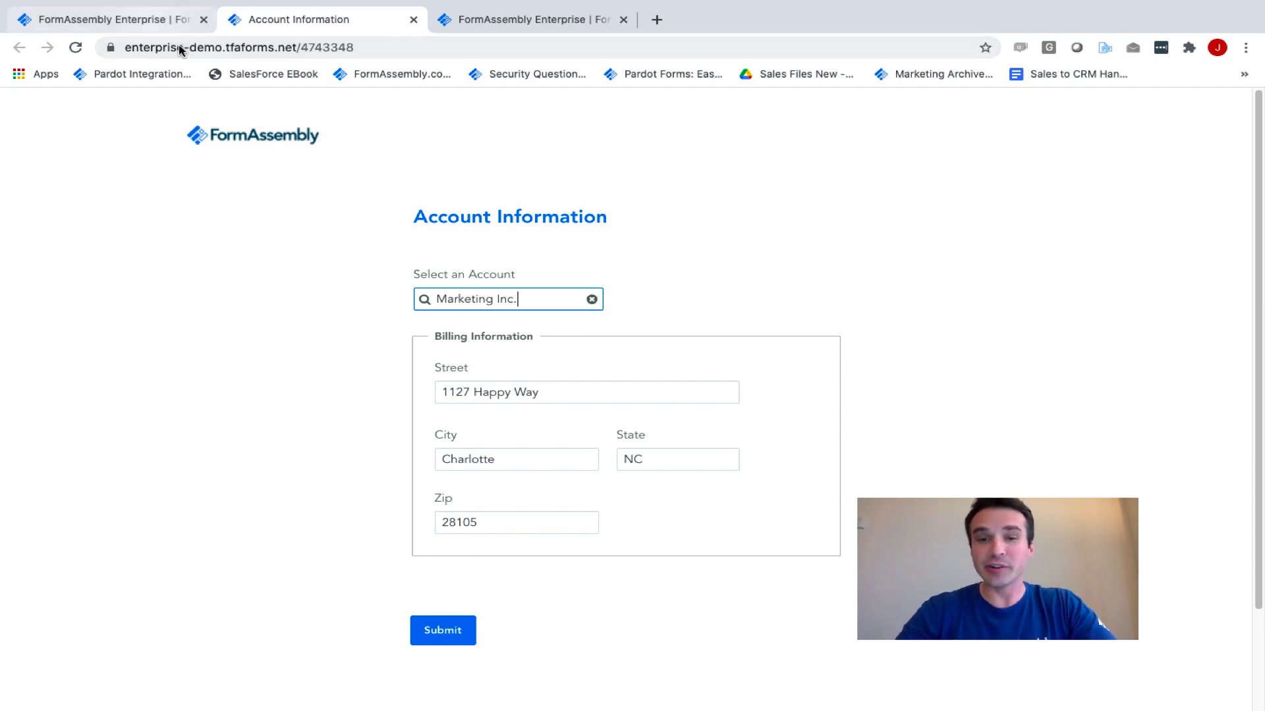
{"action": "left_click", "coordinate": [150, 19]}
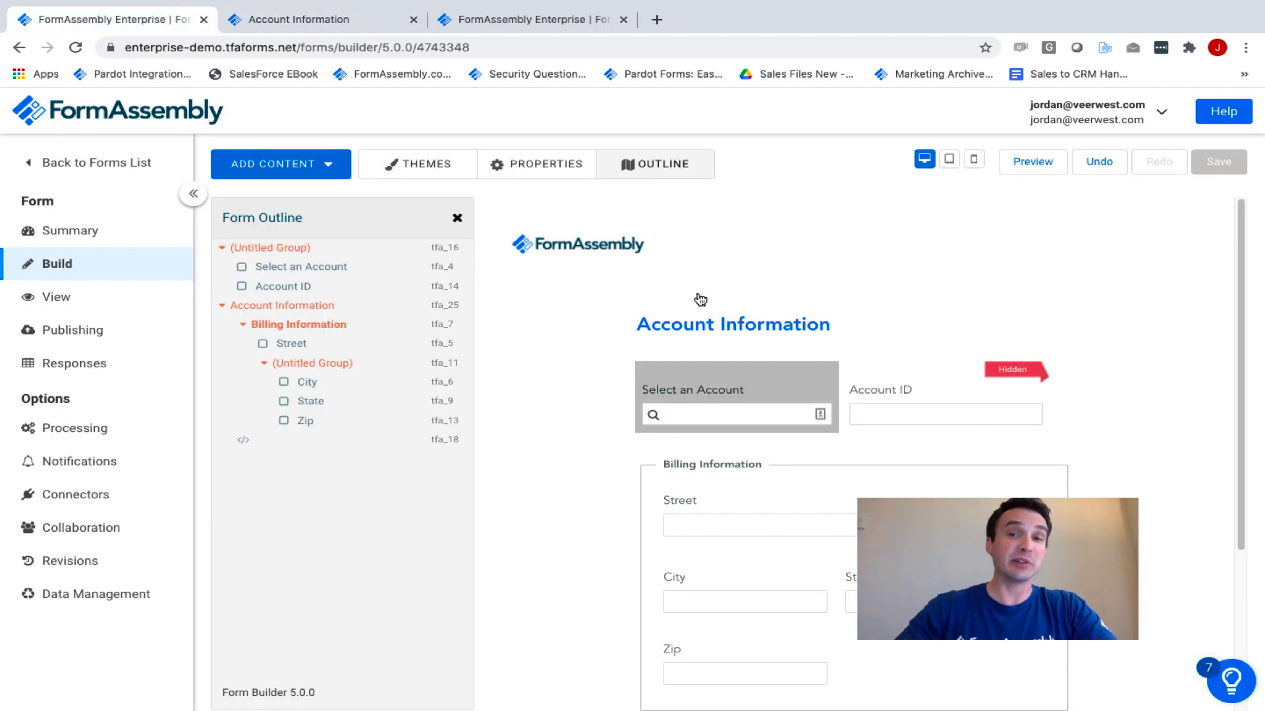
- Open the account field's Salesforce choices, keeping a basic Salesforce Object Lookup on Account
{"action": "left_click", "coordinate": [719, 402]}
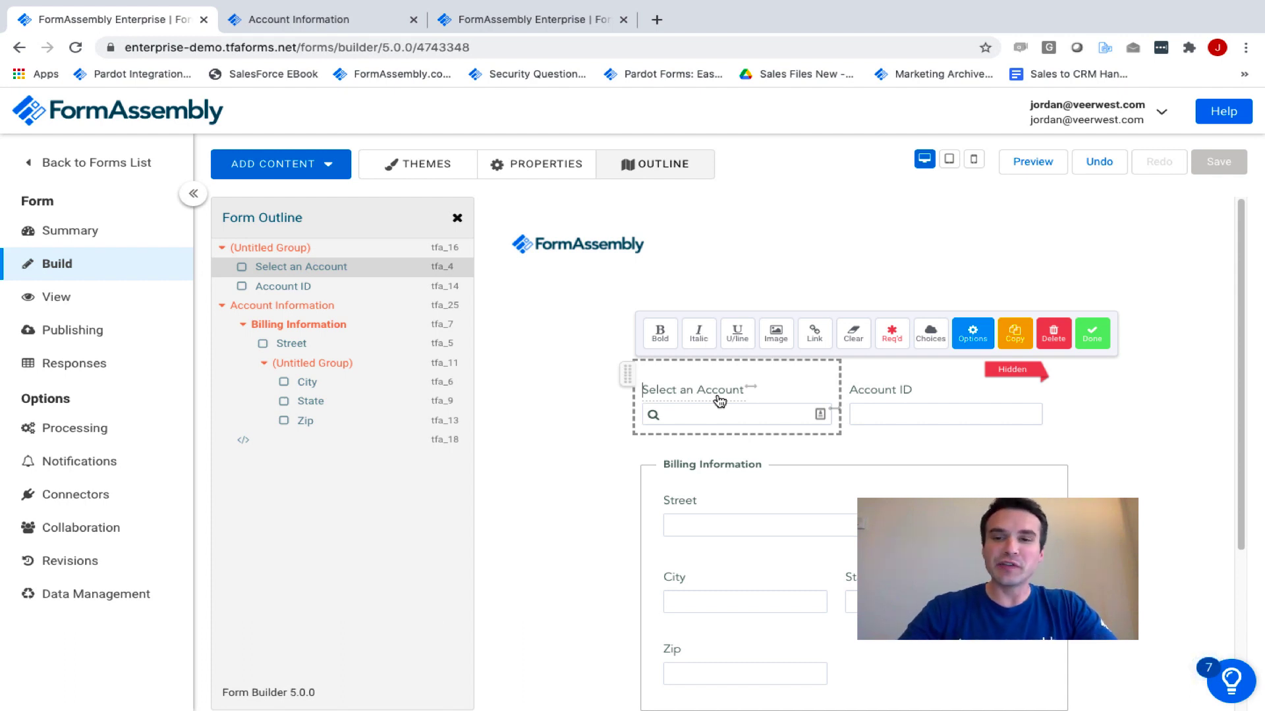
{"action": "left_click", "coordinate": [931, 339]}
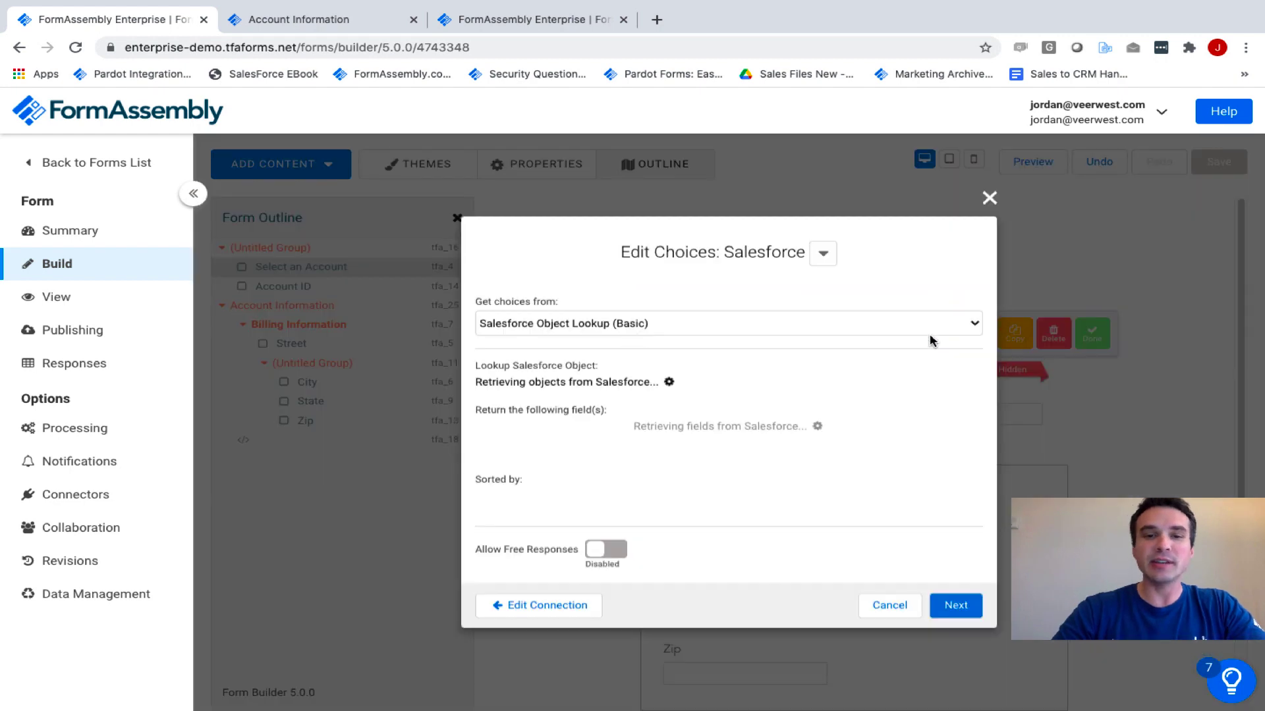
{"action": "left_click", "coordinate": [931, 339]}
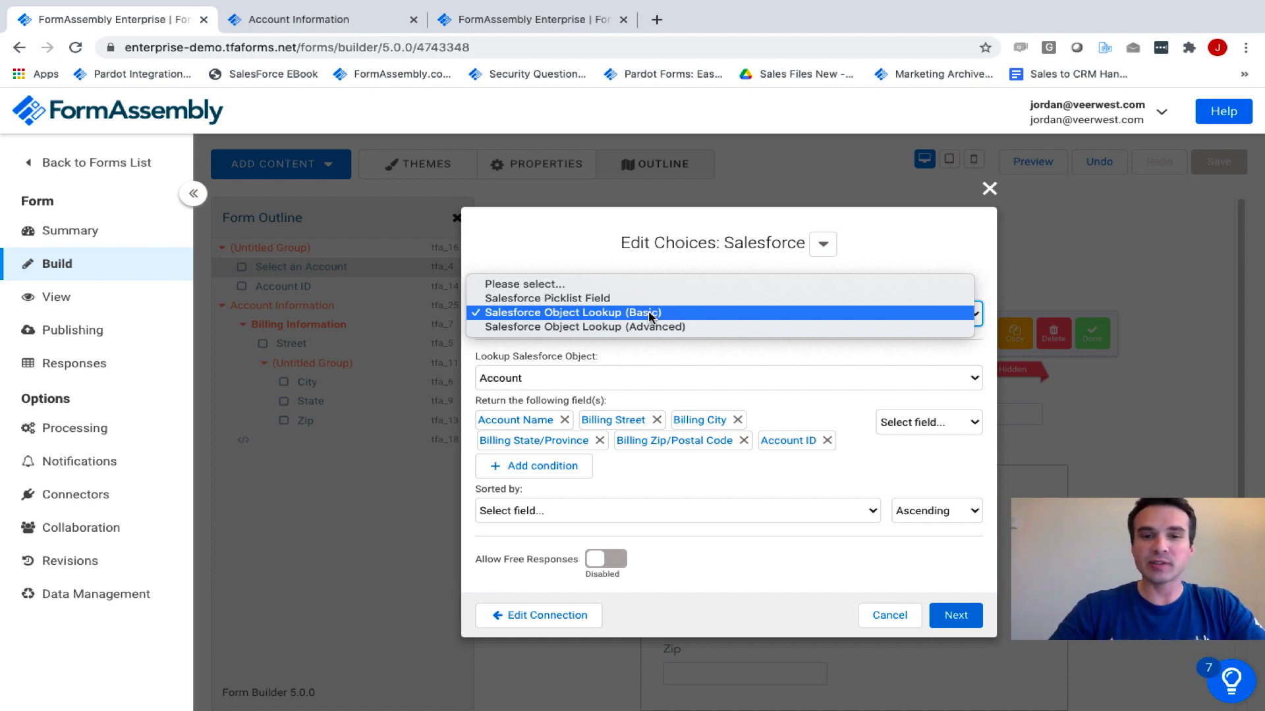
{"action": "left_click", "coordinate": [650, 345]}
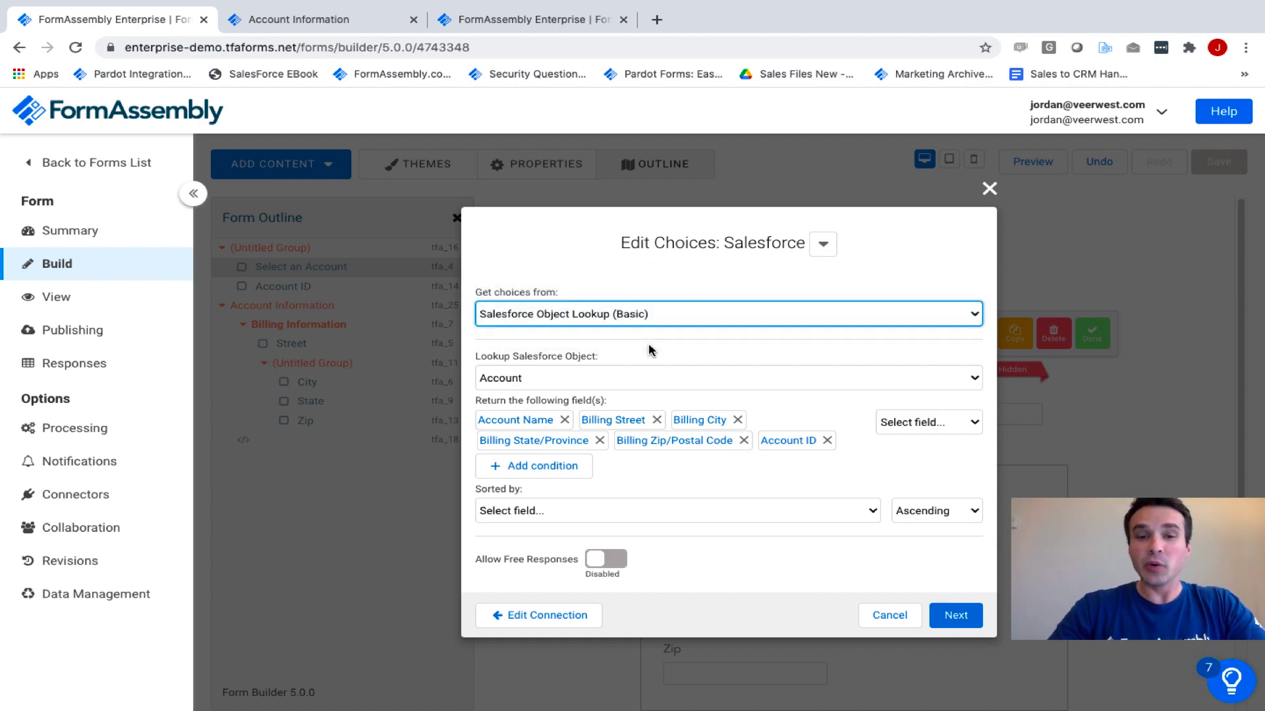
{"action": "left_click", "coordinate": [588, 370]}
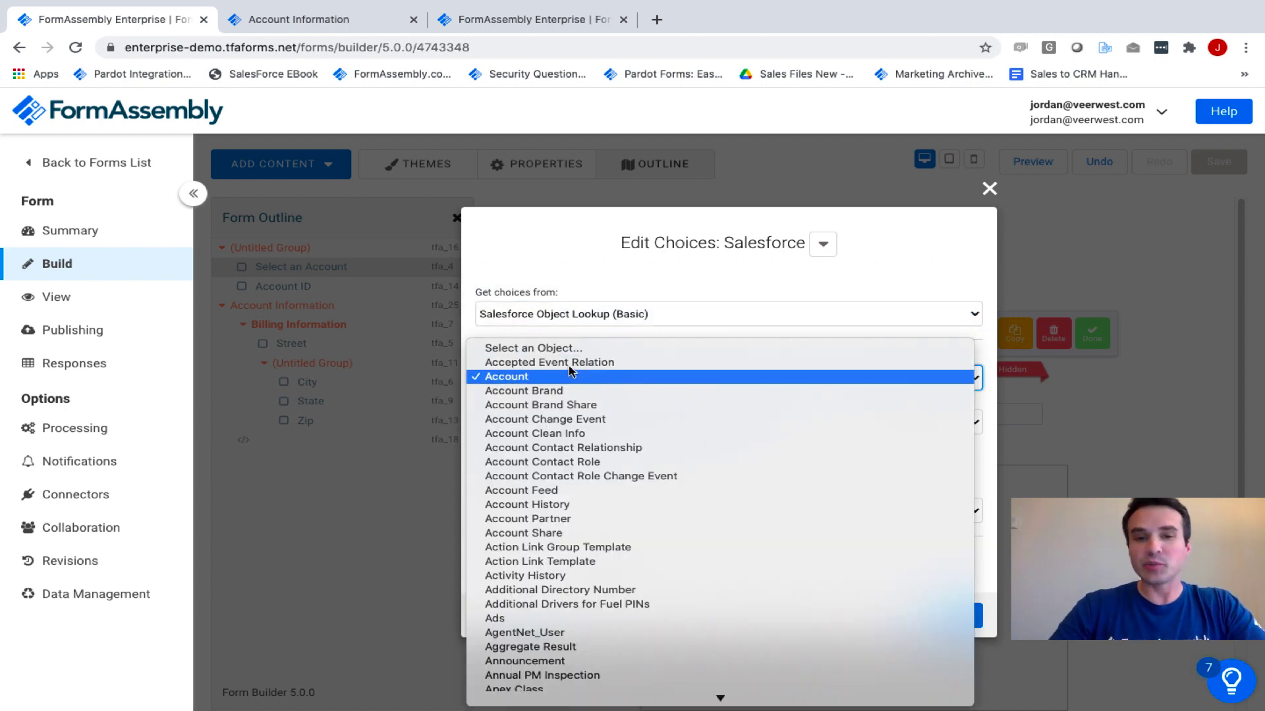
{"action": "left_click", "coordinate": [555, 376]}
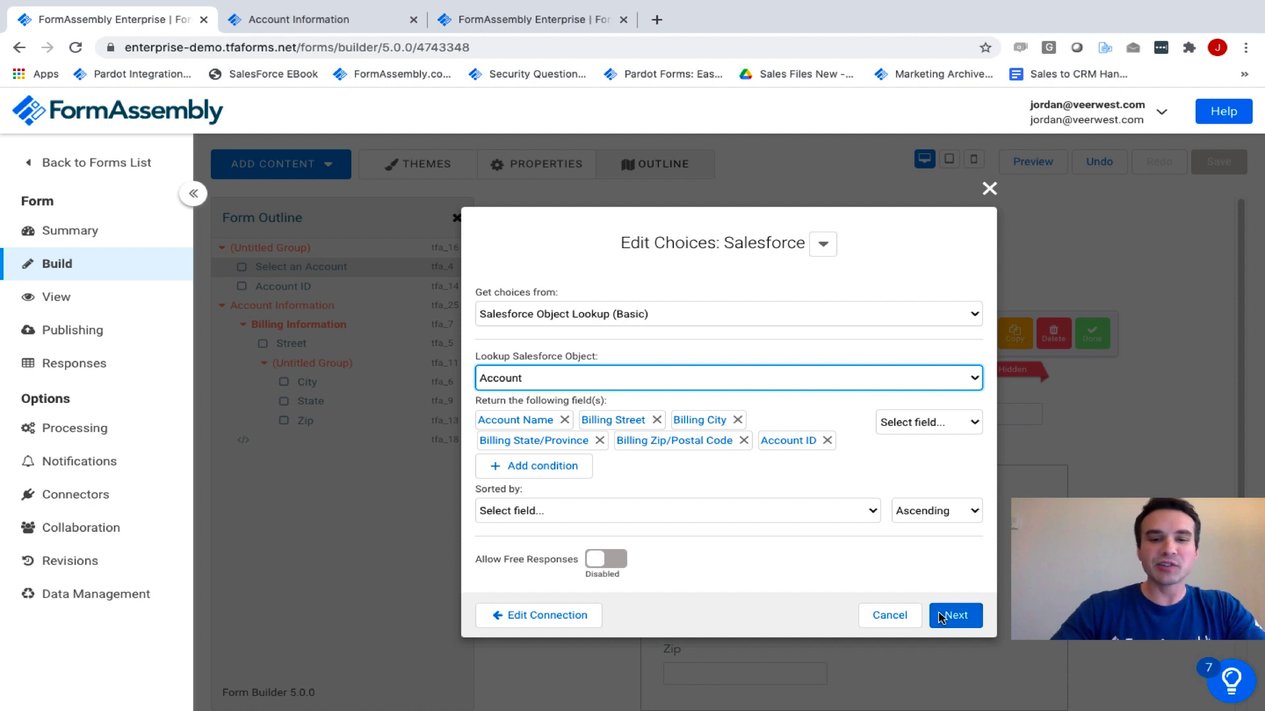
{"action": "left_click", "coordinate": [743, 522]}
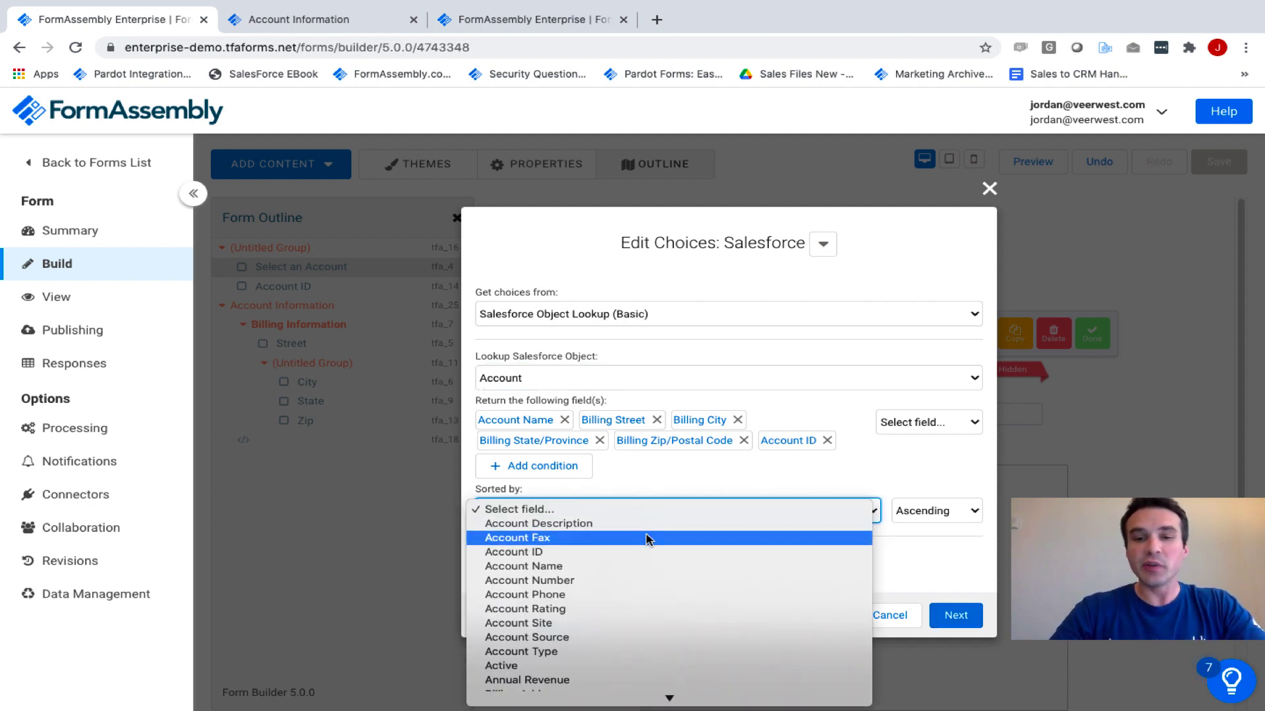
- Leave the sort field unset and order Ascending, then continue to the 68-row dataset preview
{"action": "left_click", "coordinate": [653, 499]}
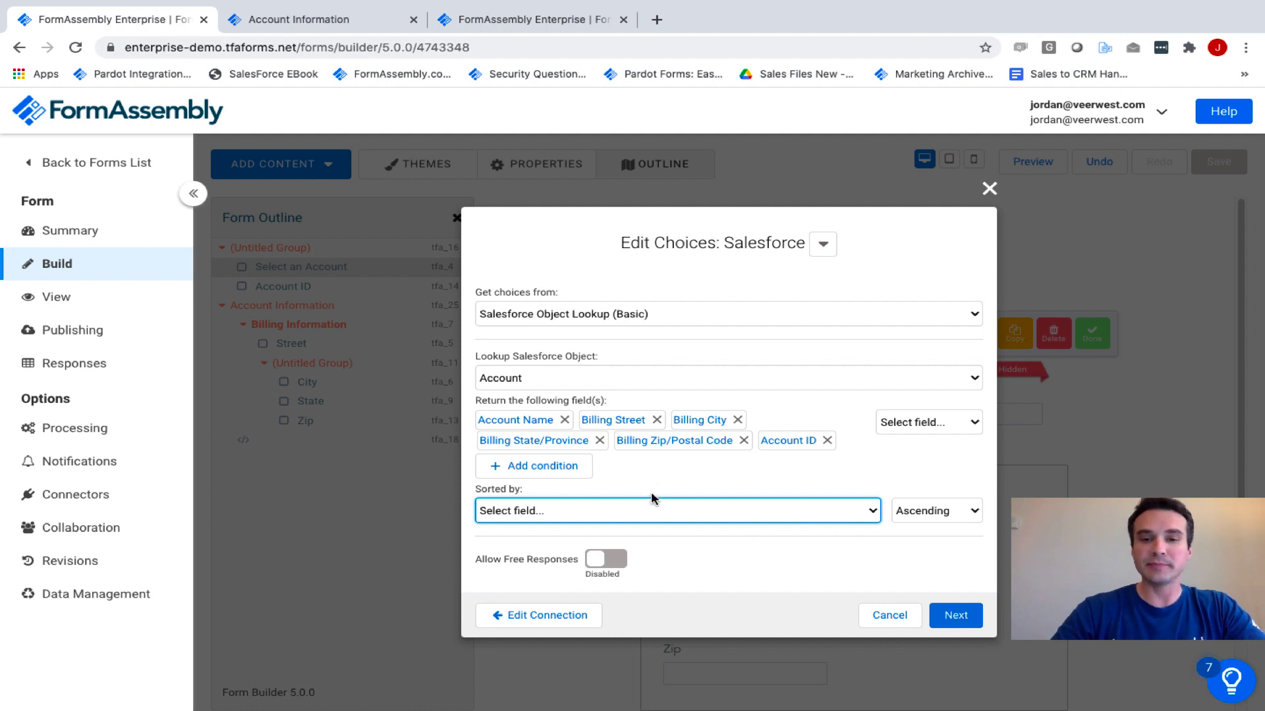
{"action": "left_click", "coordinate": [653, 503]}
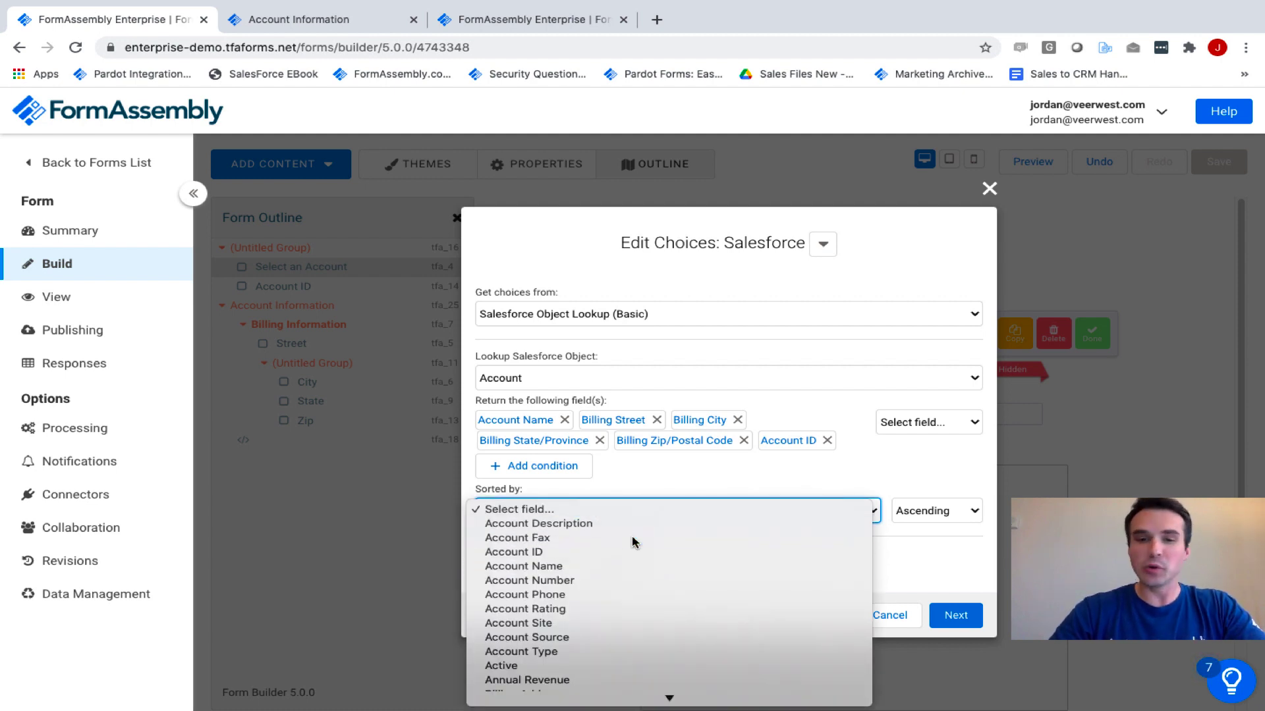
{"action": "key", "text": "Escape"}
{"action": "key", "text": "Tab"}
{"action": "key", "text": "space"}
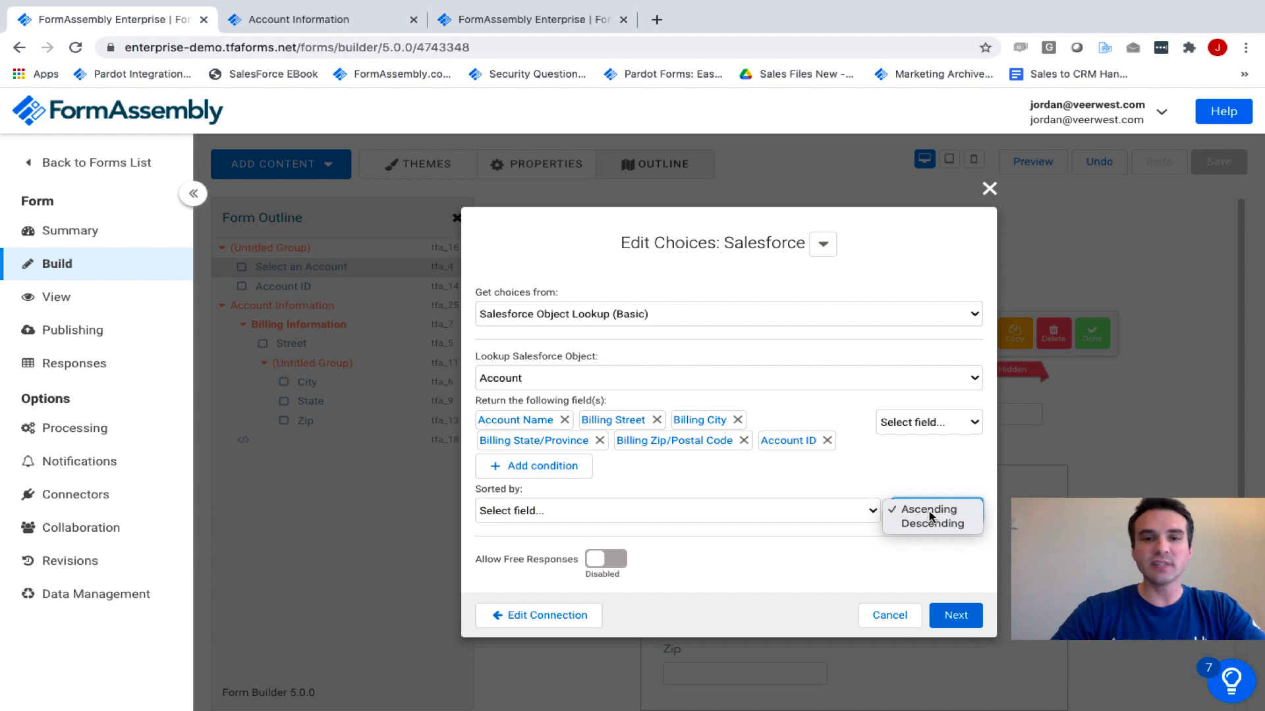
{"action": "left_click", "coordinate": [930, 510]}
{"action": "key", "text": "Return"}
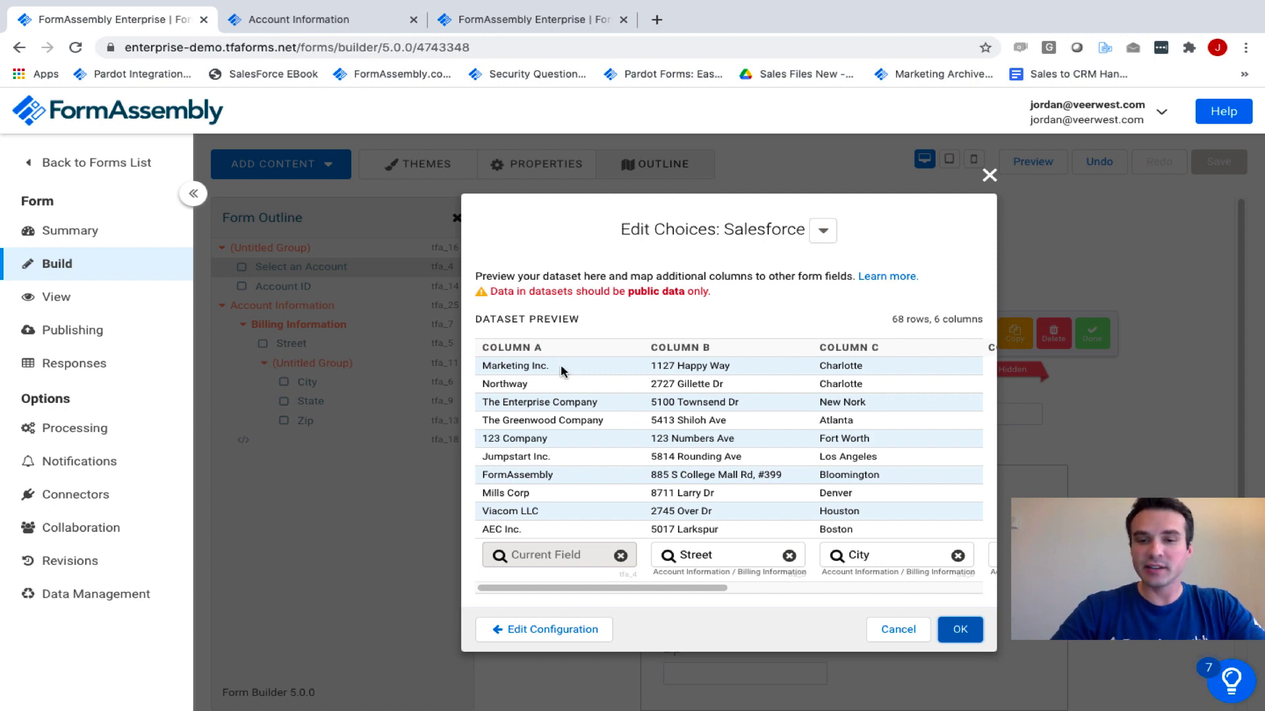
- Confirm the account columns map to Street, City, State and Zip, then apply the choices and finish editing
{"action": "scroll", "coordinate": [560, 365], "scroll_direction": "right", "scroll_amount": 3}
{"action": "scroll", "coordinate": [560, 364], "scroll_direction": "right", "scroll_amount": 5}
{"action": "scroll", "coordinate": [560, 365], "scroll_direction": "right", "scroll_amount": 3}
{"action": "scroll", "coordinate": [941, 595], "scroll_direction": "left", "scroll_amount": 4}
{"action": "scroll", "coordinate": [941, 595], "scroll_direction": "left", "scroll_amount": 5}
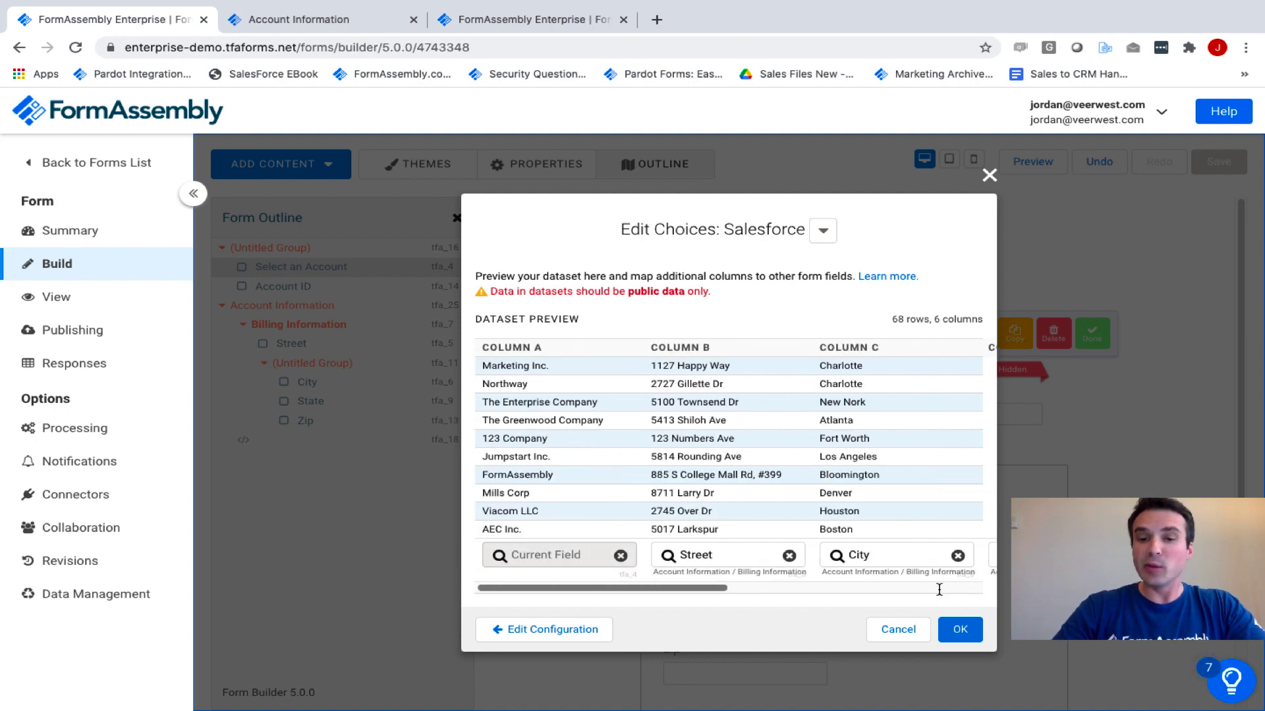
{"action": "left_click", "coordinate": [721, 555]}
{"action": "left_click", "coordinate": [718, 586]}
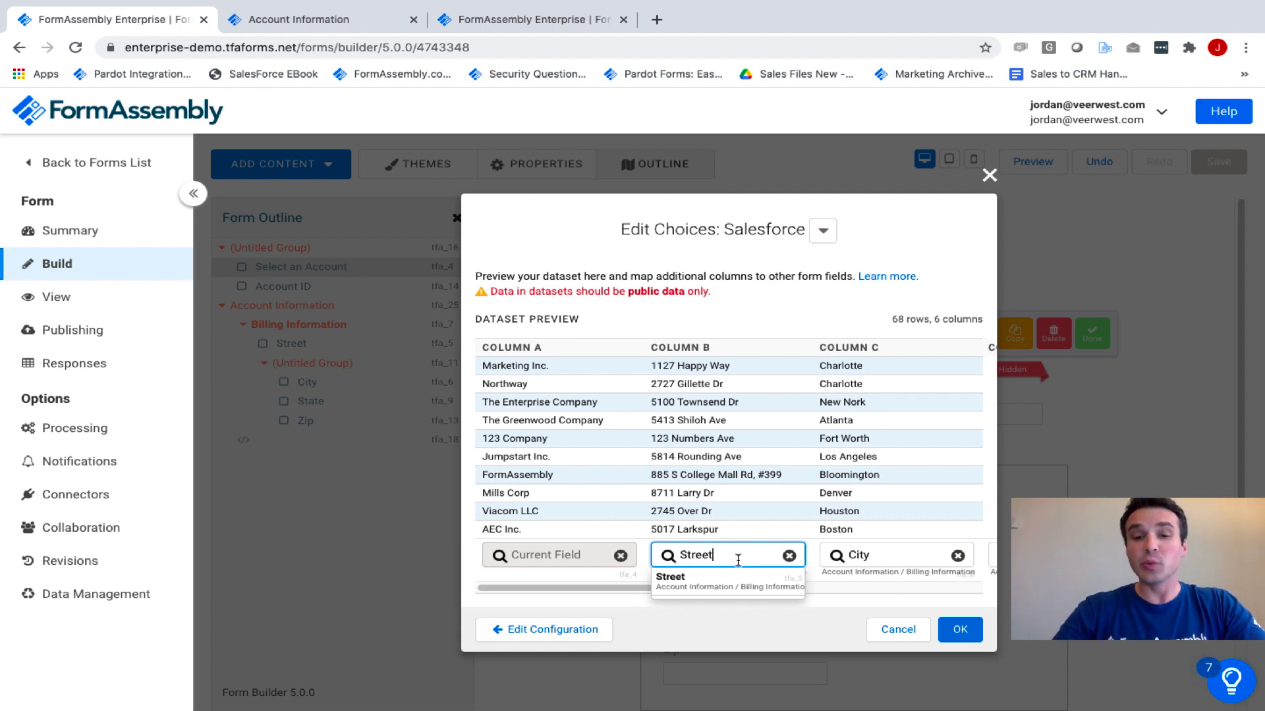
{"action": "left_click", "coordinate": [612, 610]}
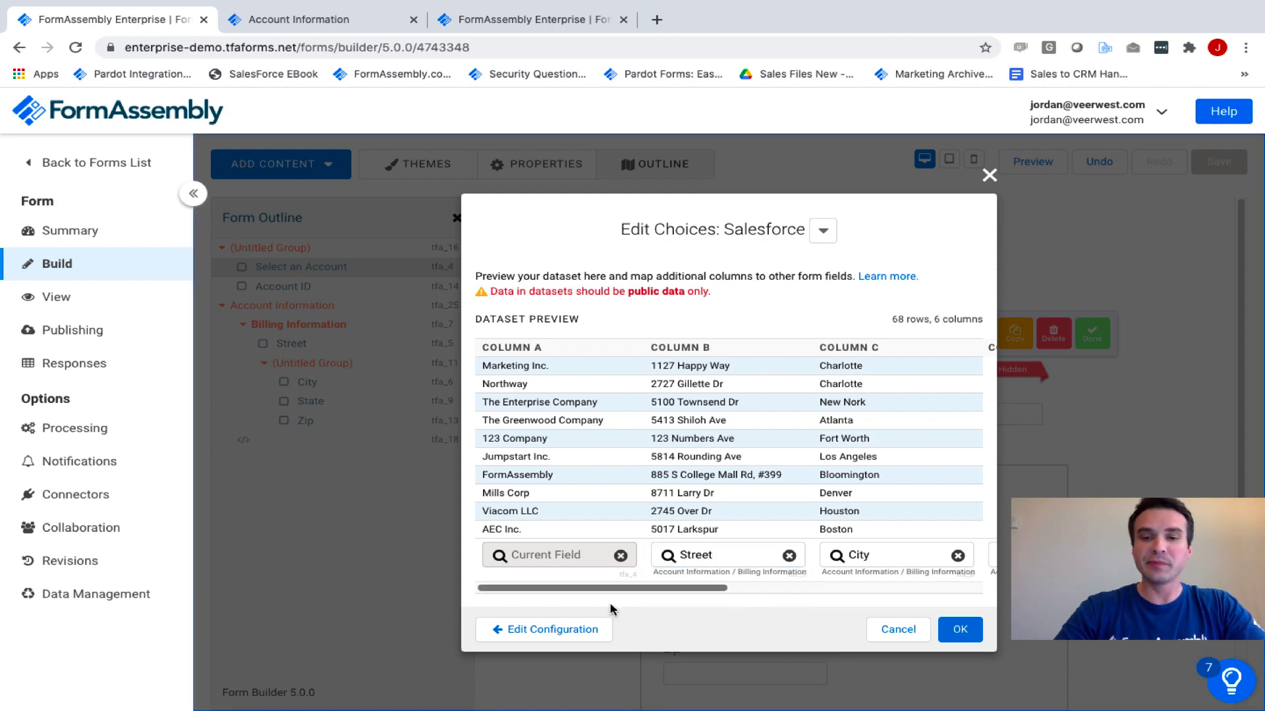
{"action": "left_click_drag", "start_coordinate": [612, 592], "coordinate": [969, 591]}
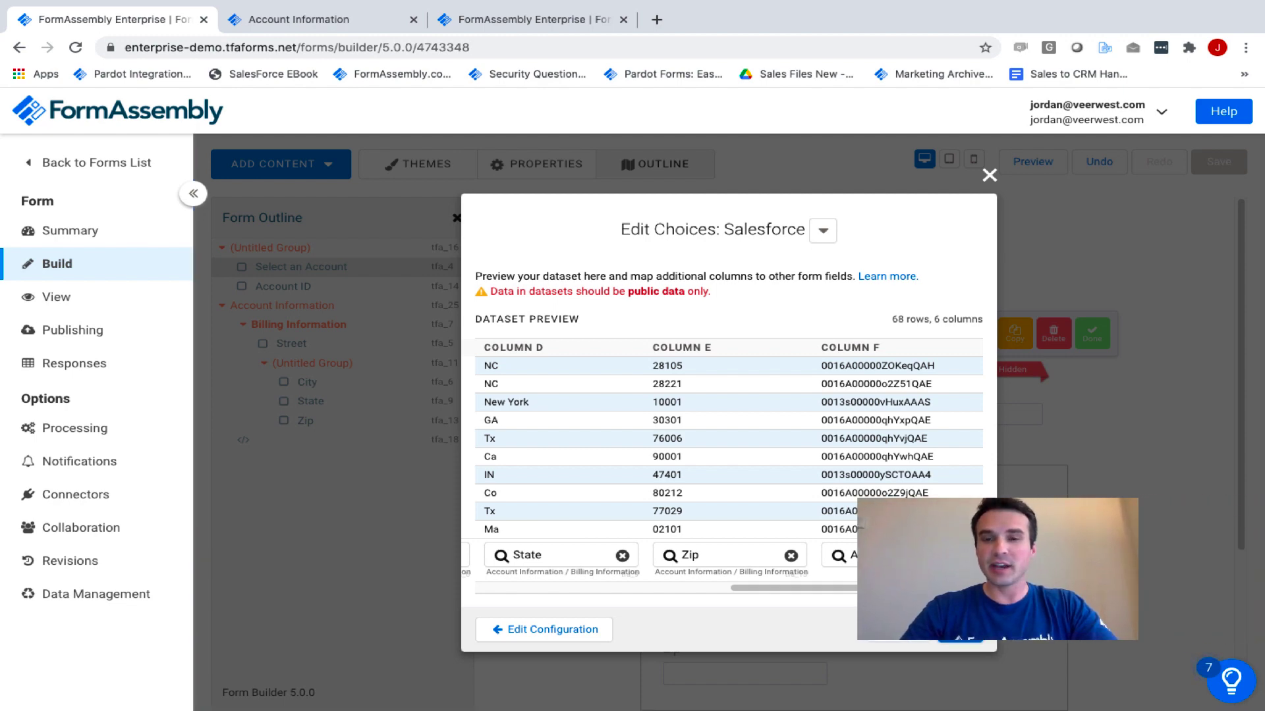
{"action": "left_click", "coordinate": [959, 629]}
{"action": "left_click", "coordinate": [1081, 347]}
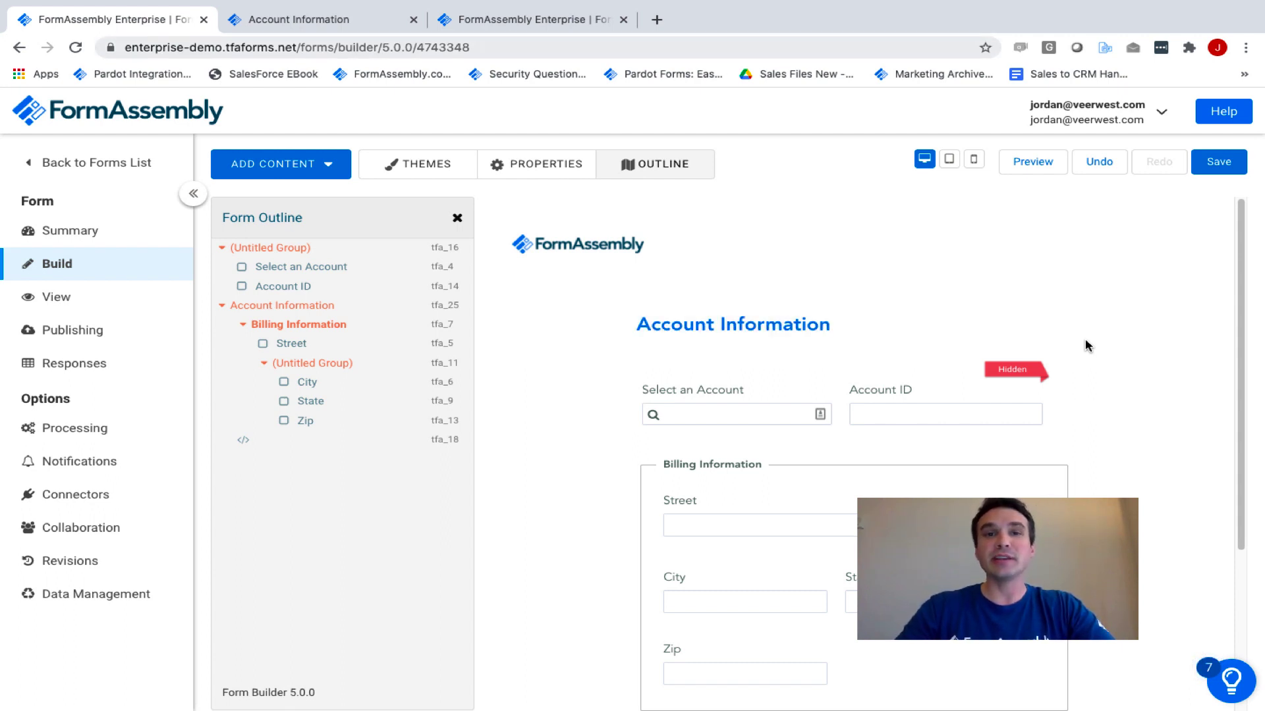
- Switch to the second form whose choices use the advanced query SELECT Name, Id FROM Account
{"action": "left_click", "coordinate": [311, 19]}
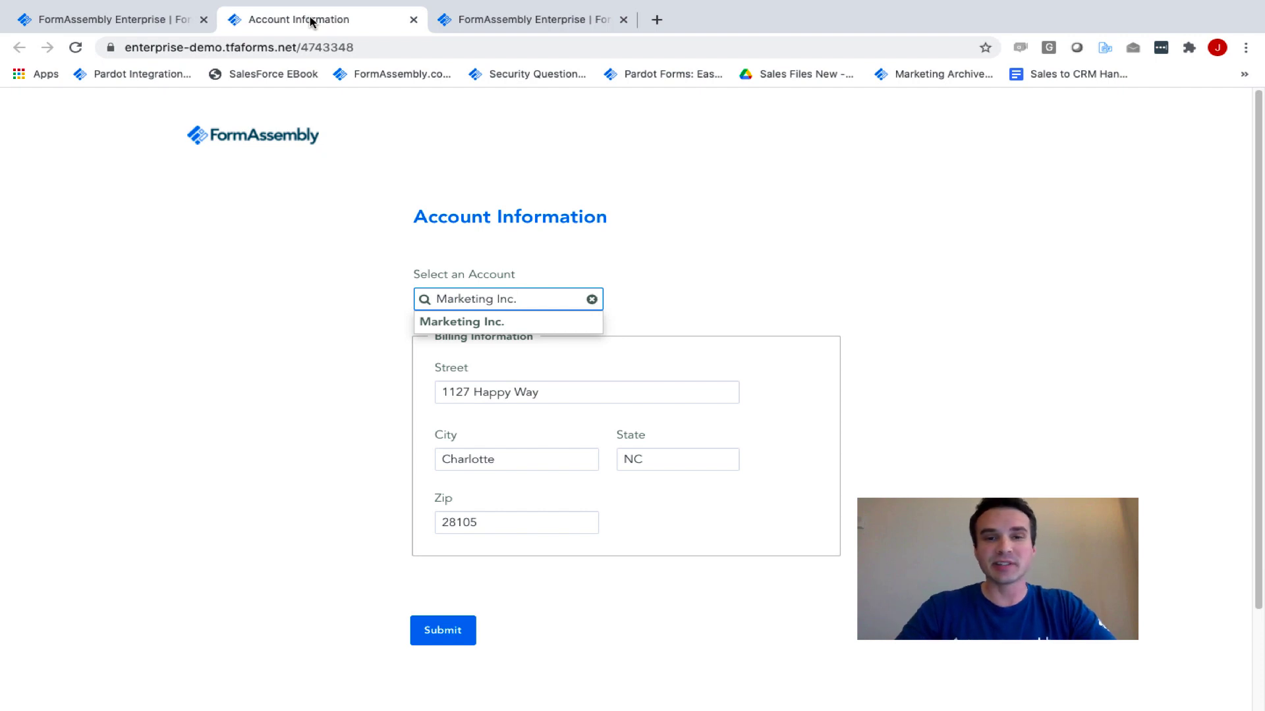
{"action": "left_click", "coordinate": [502, 20]}
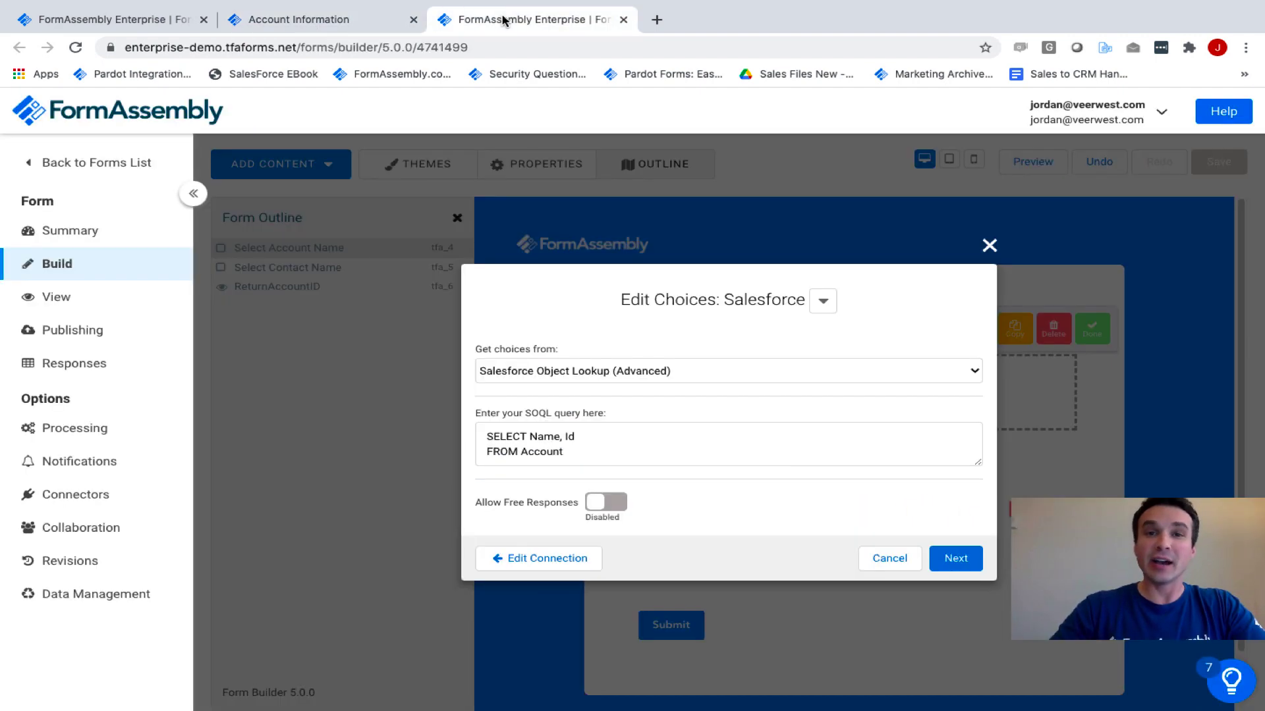